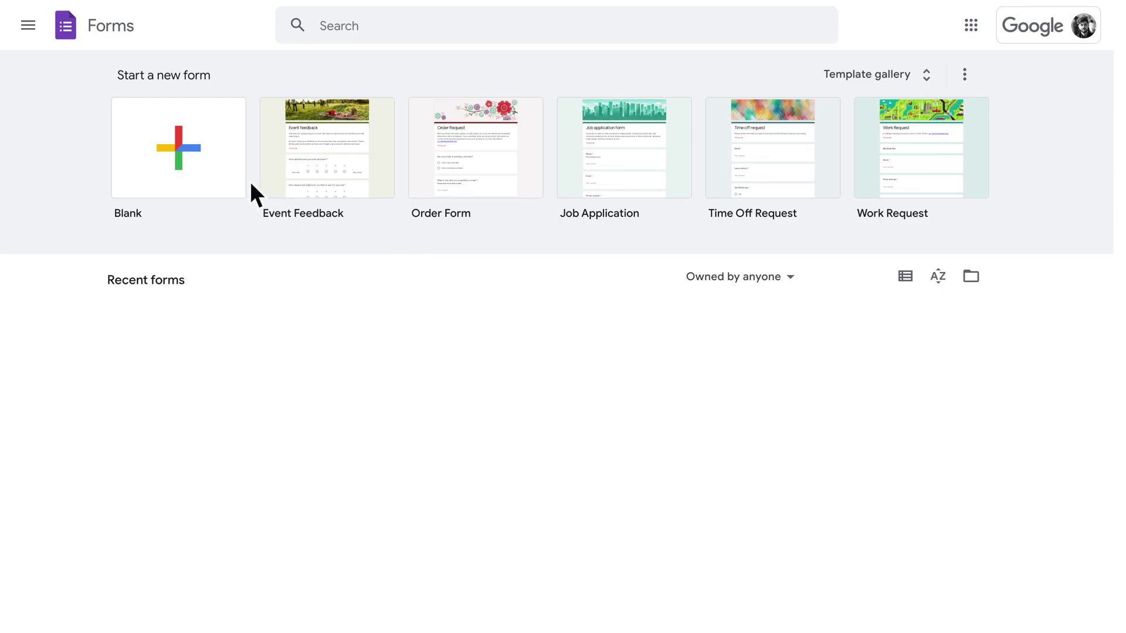
Step: Create a blank form and turn off Accepting responses, with a spring pottery registration message
click(189, 156)
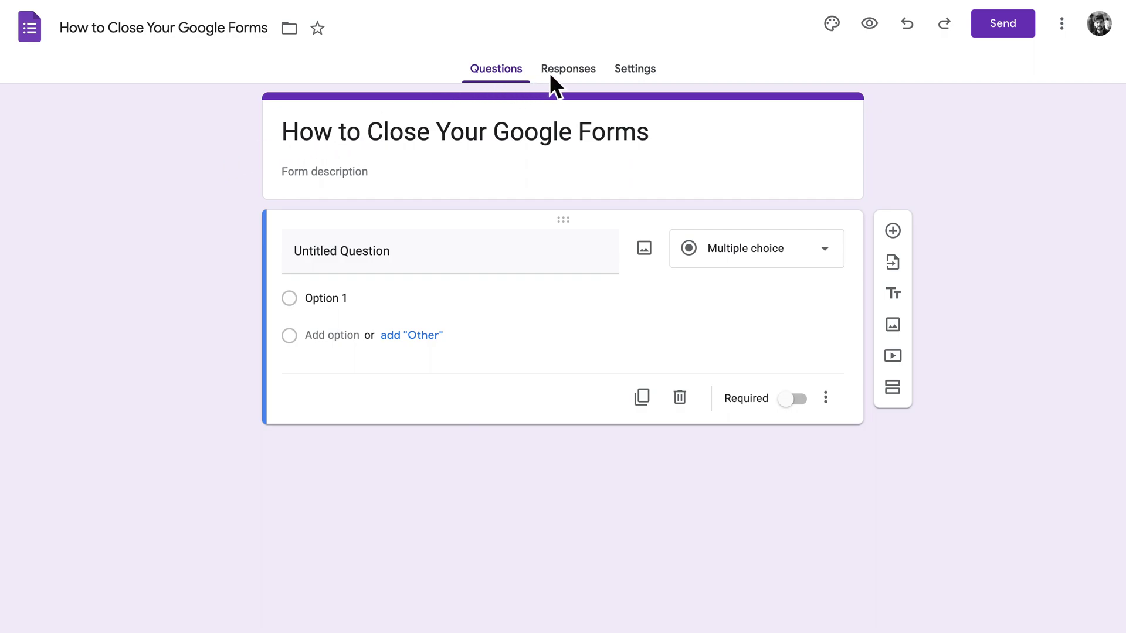
click(567, 70)
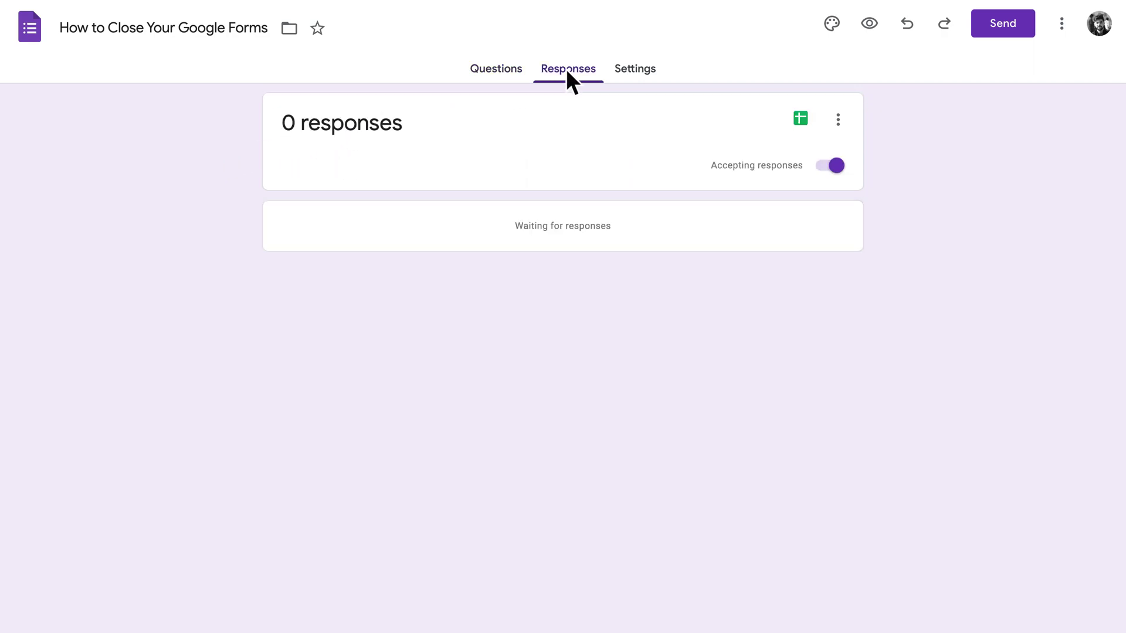
click(827, 167)
text(Thank you for your interest in our pottery classes. Class registration will open in spring.)
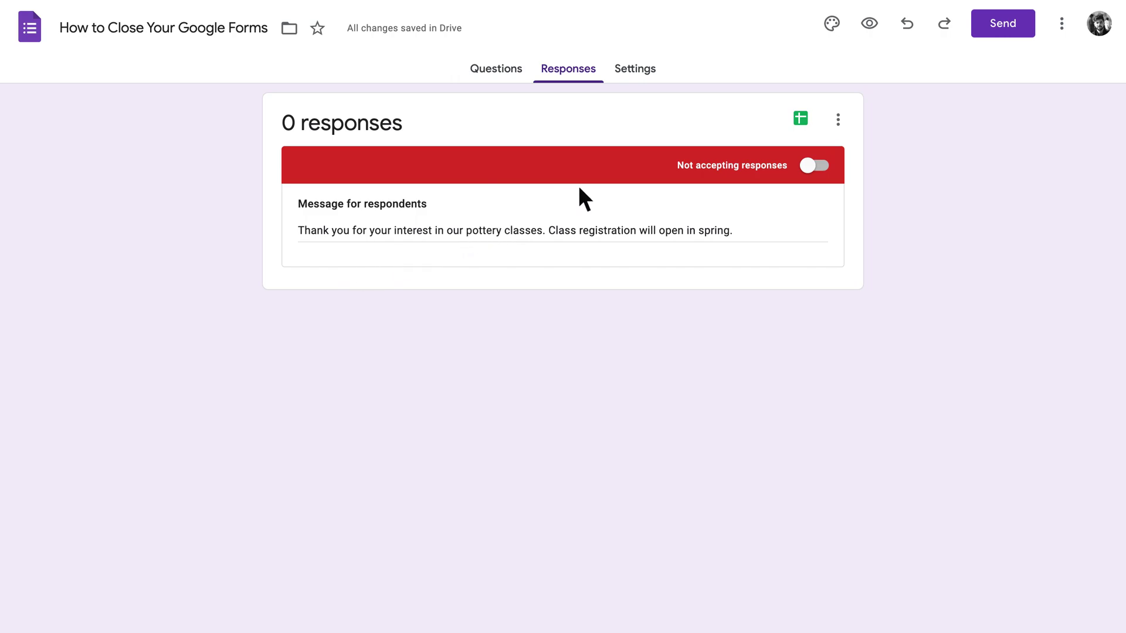
Step: Install the formLimiter add-on from the add-ons Marketplace
click(1062, 24)
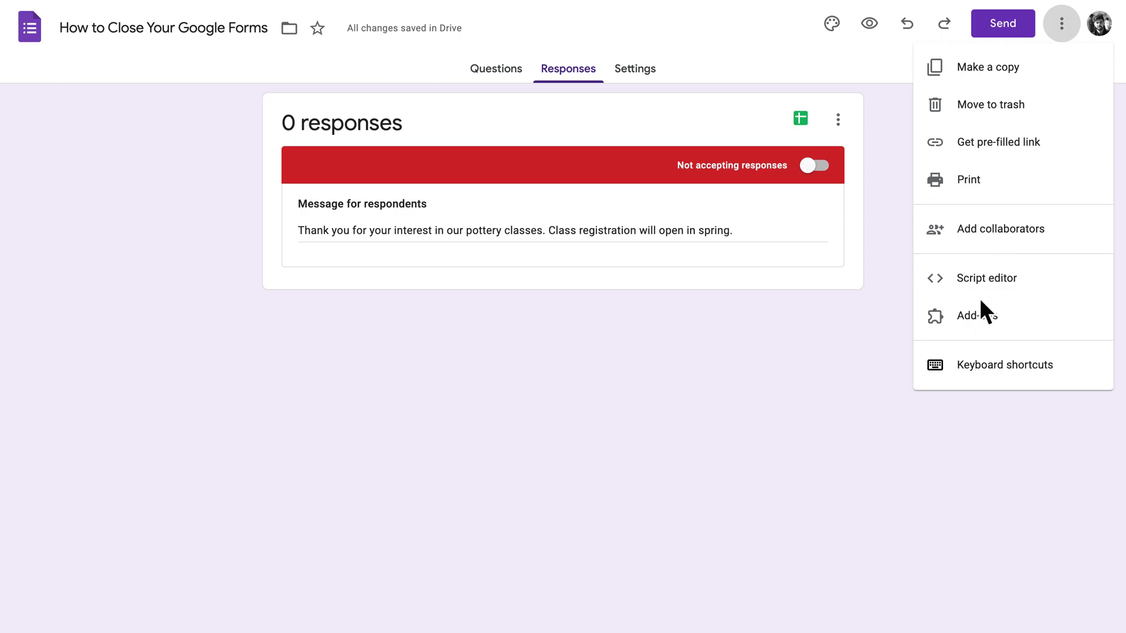
click(976, 319)
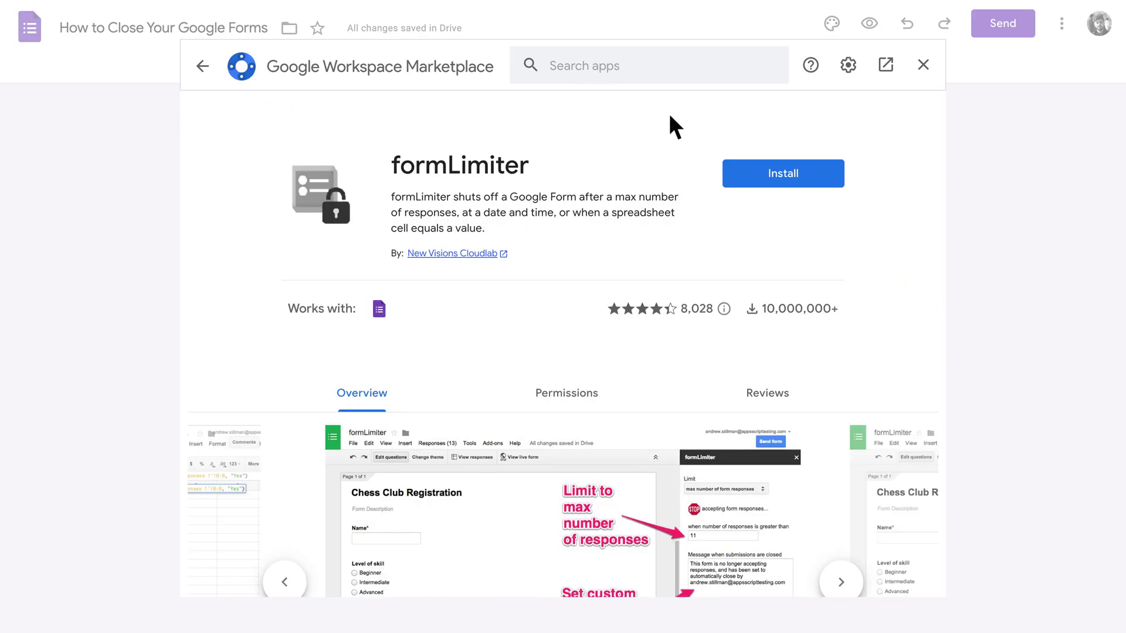
click(774, 172)
click(924, 67)
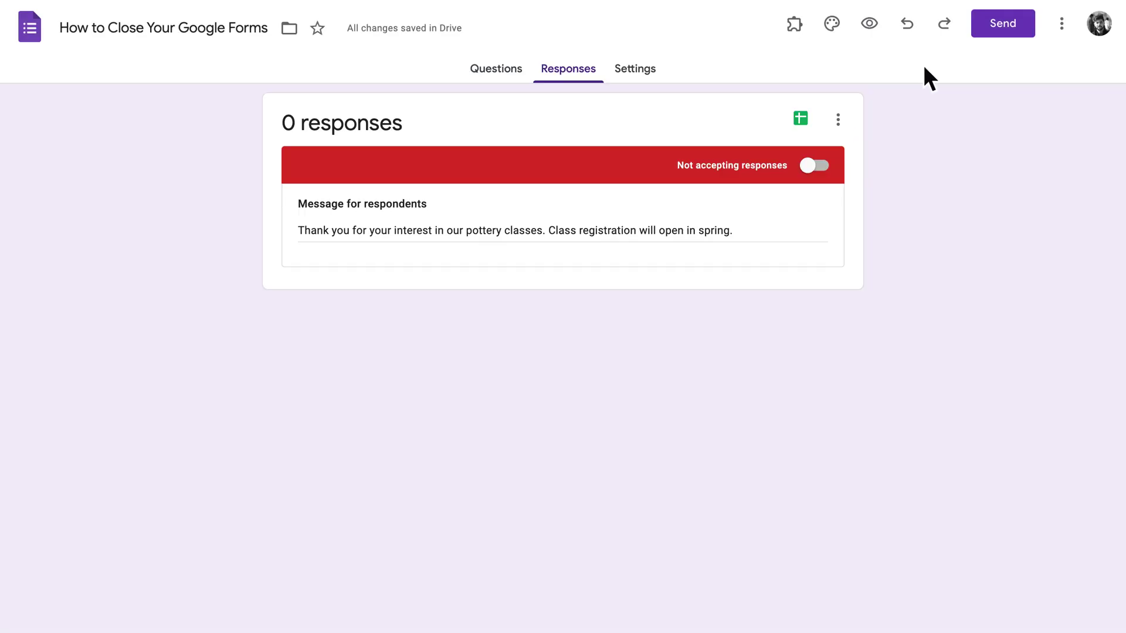
Step: Bring up formLimiter's Set limit panel for this form
click(795, 25)
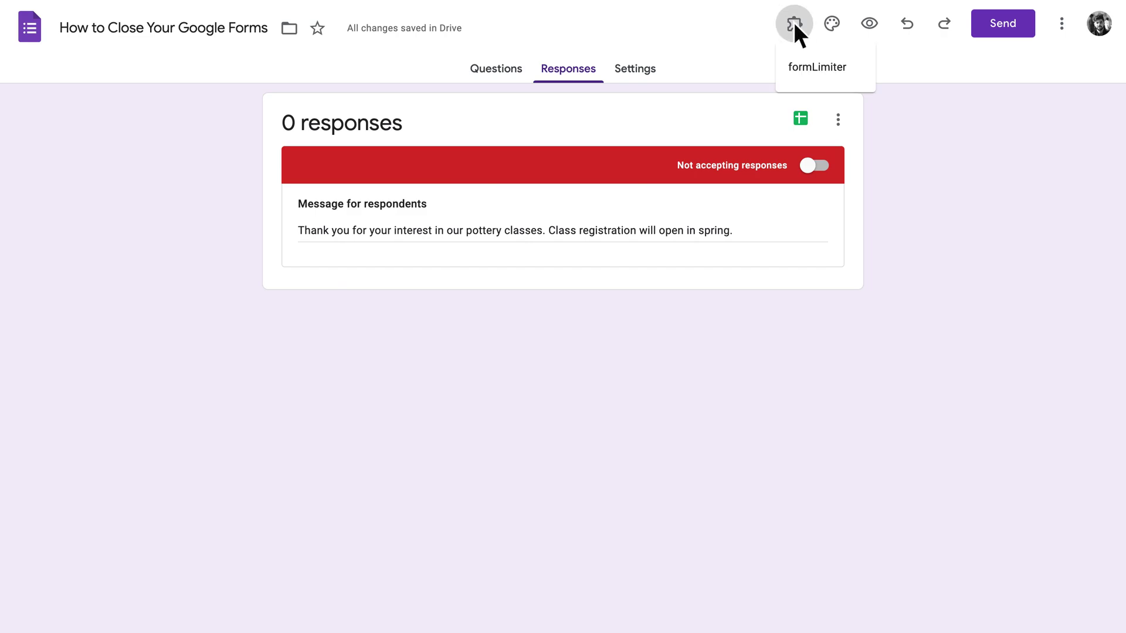
click(823, 68)
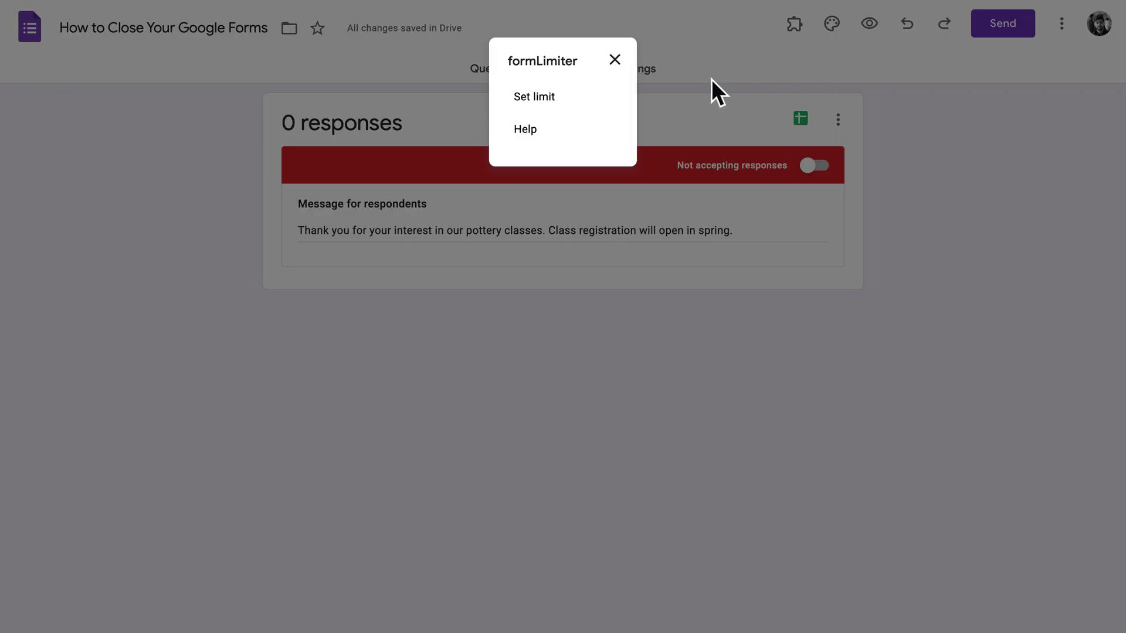
click(554, 96)
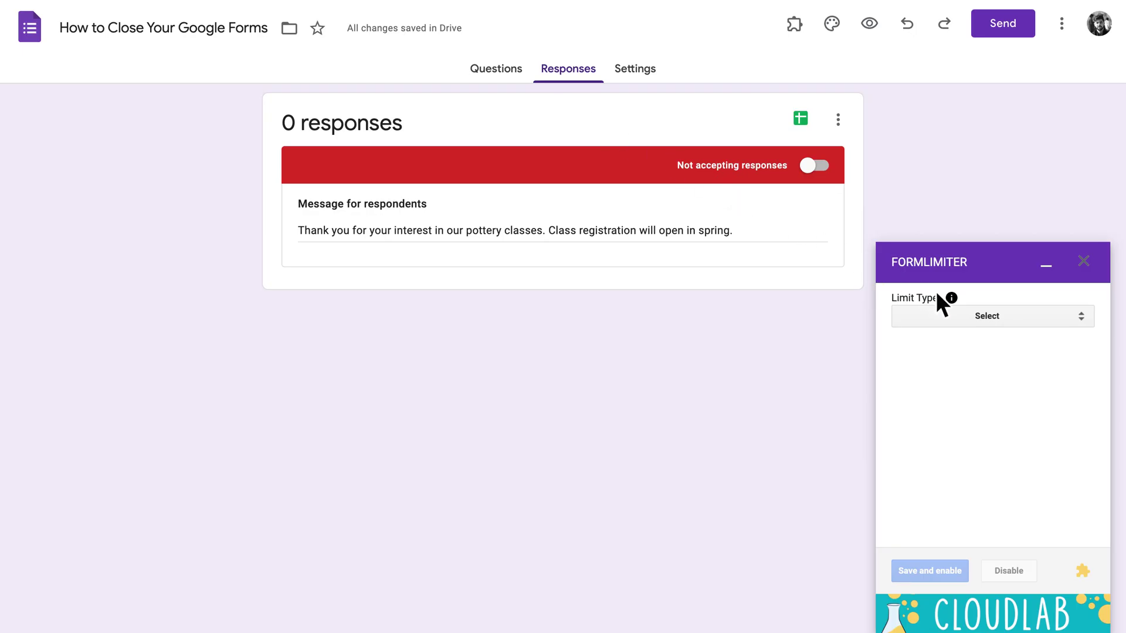
Step: Limit the form to 500 responses and paste the pottery-class text as the closing message
click(989, 321)
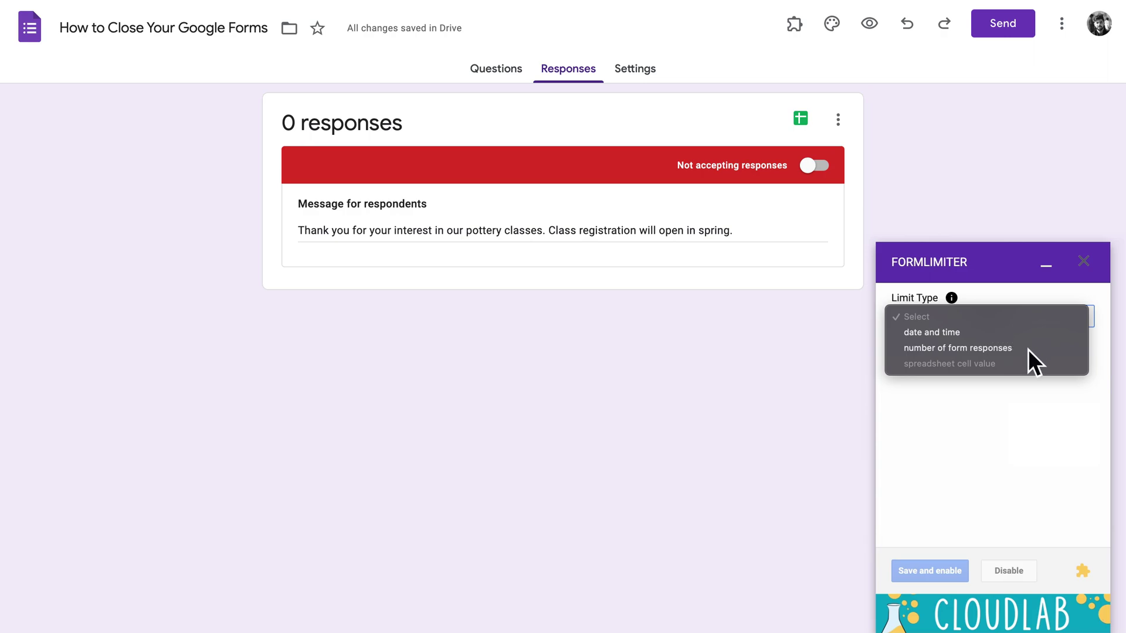
click(931, 333)
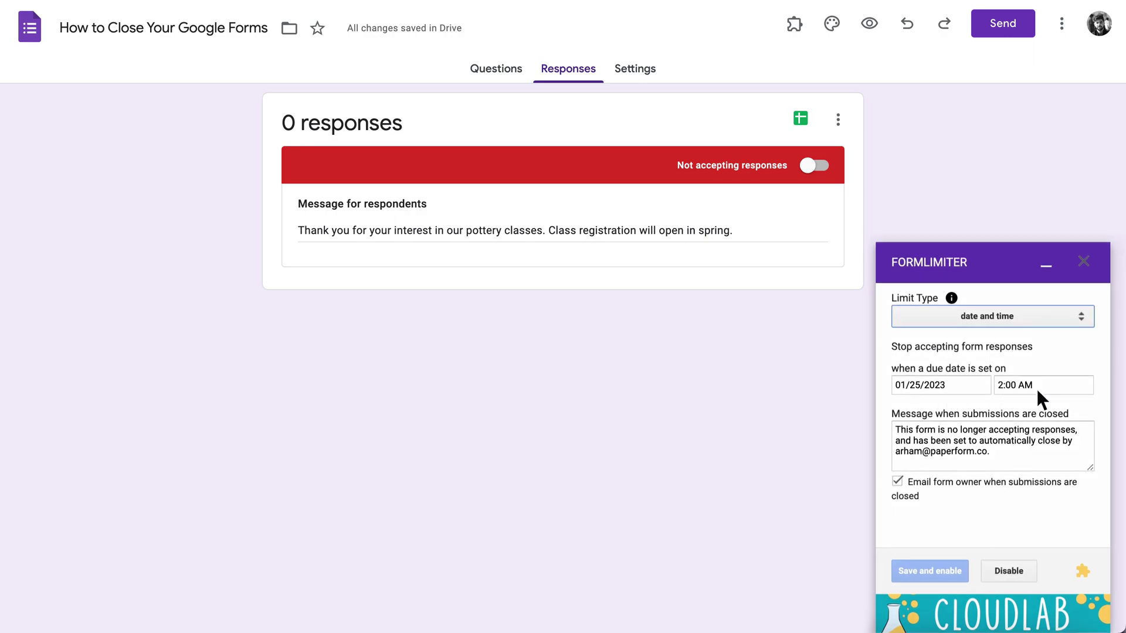
click(992, 320)
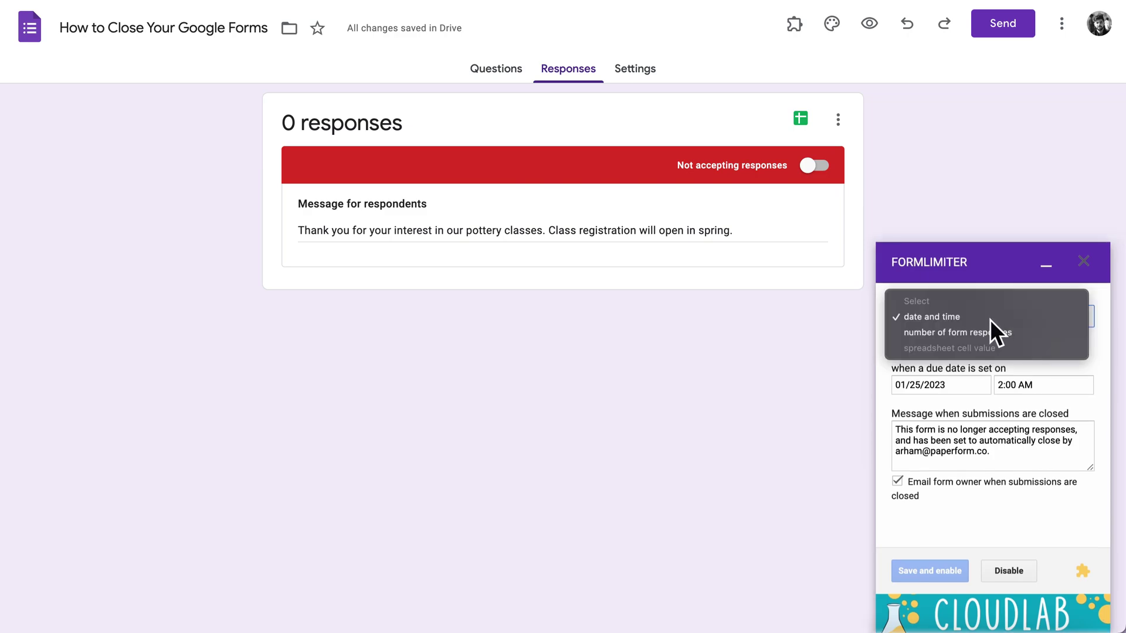
click(975, 333)
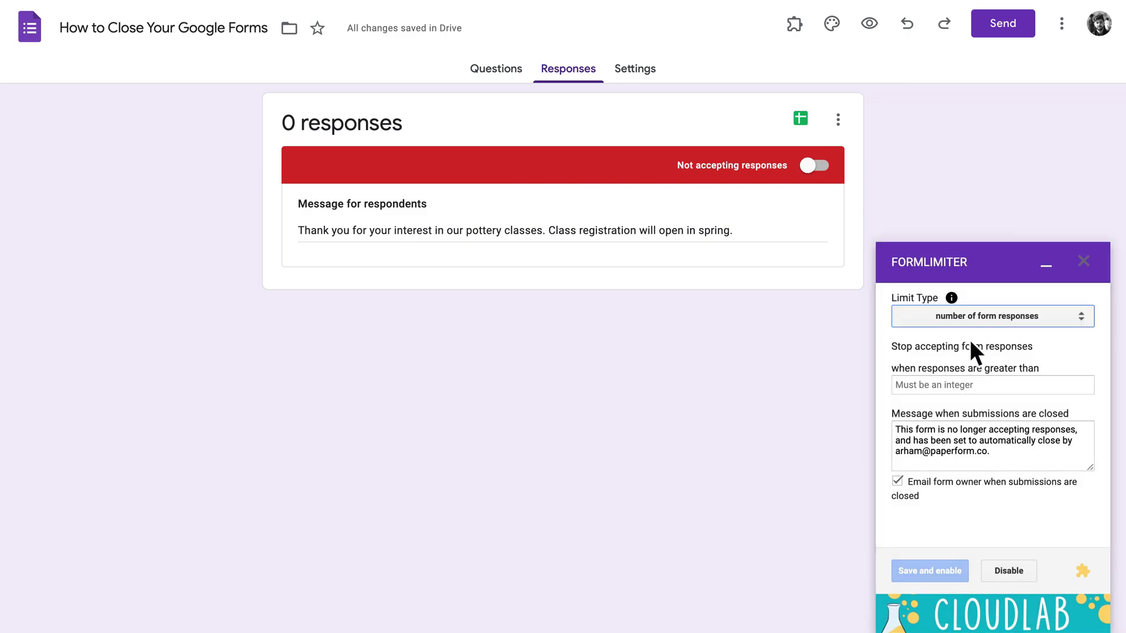
click(932, 386)
text(500)
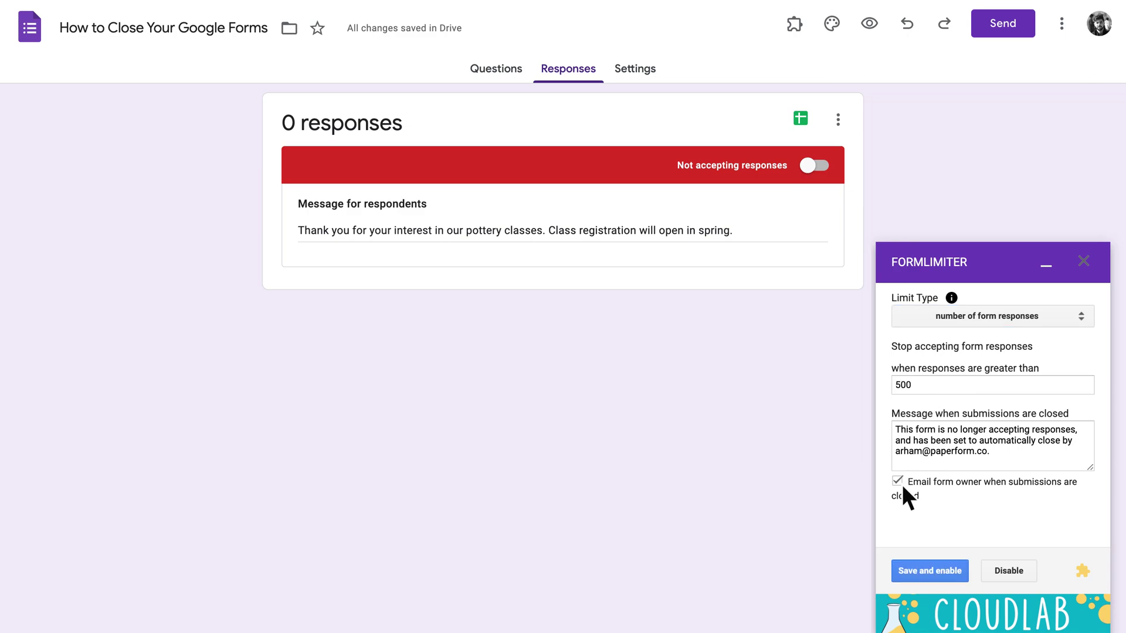
triple_click(976, 434)
text(Thank you for your interest in our pottery classes. Class registration will open in spring.)
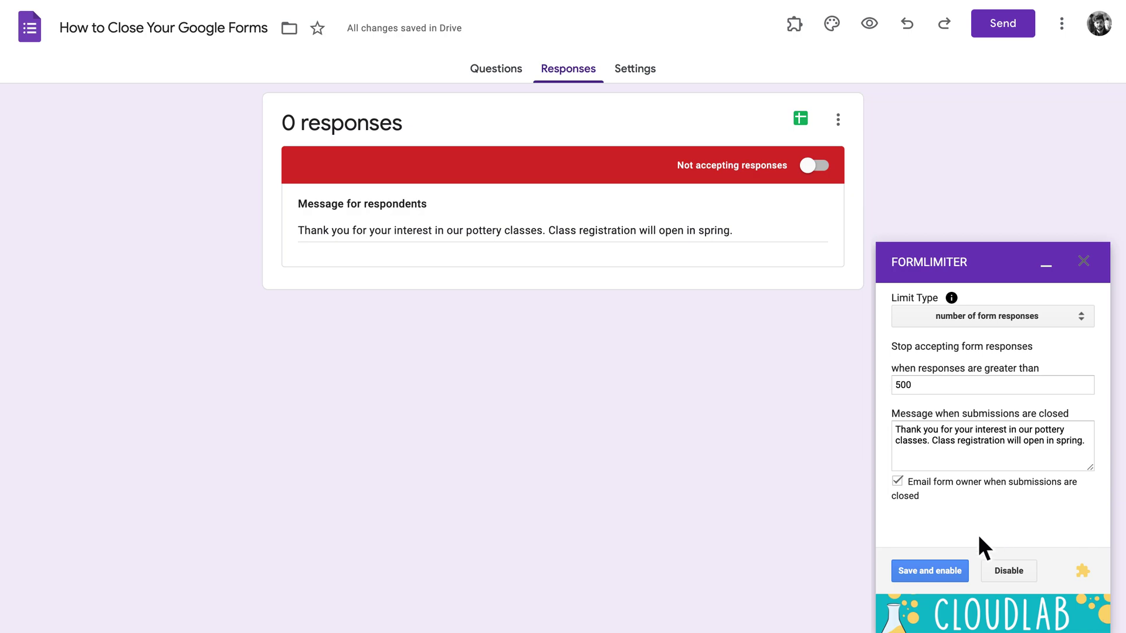
Step: Save and enable the formLimiter 500-response limit
click(929, 571)
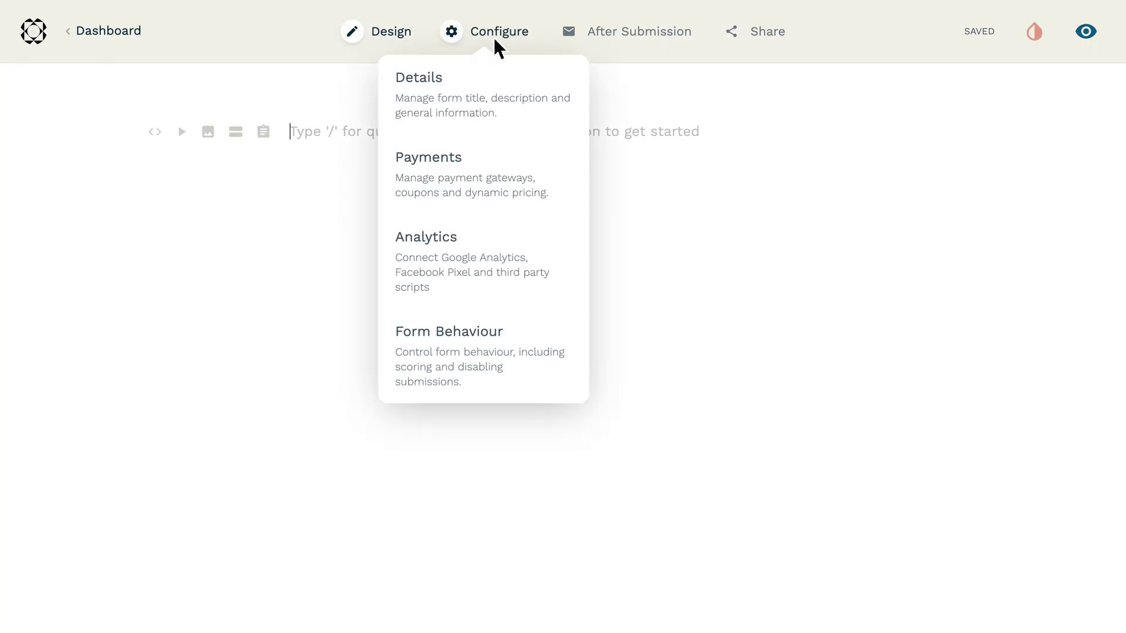
Step: Limit Paperform to 500 submissions from 01/25/2023 to 01/31/2023, with a custom closed page
click(475, 350)
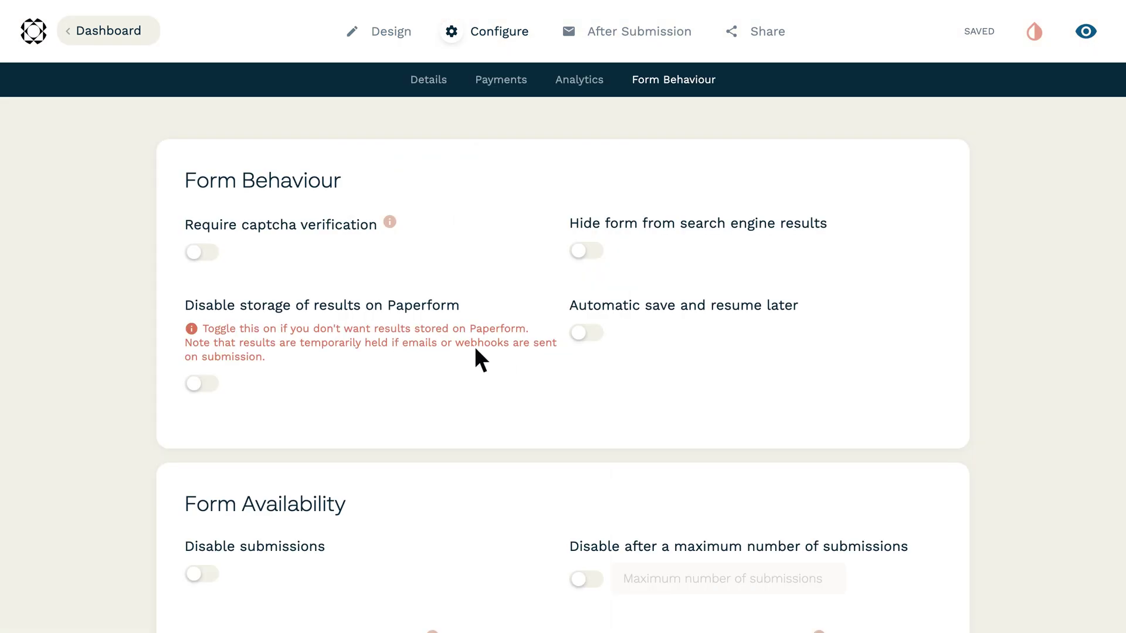
scroll(474, 346, down, 5)
scroll(474, 345, down, 3)
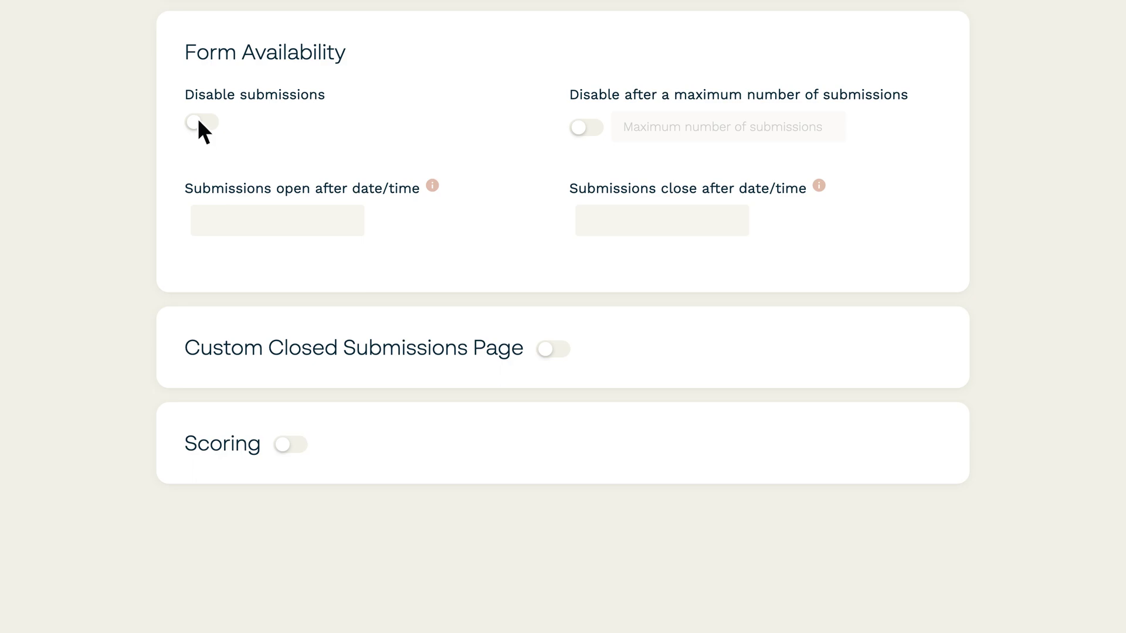
click(629, 215)
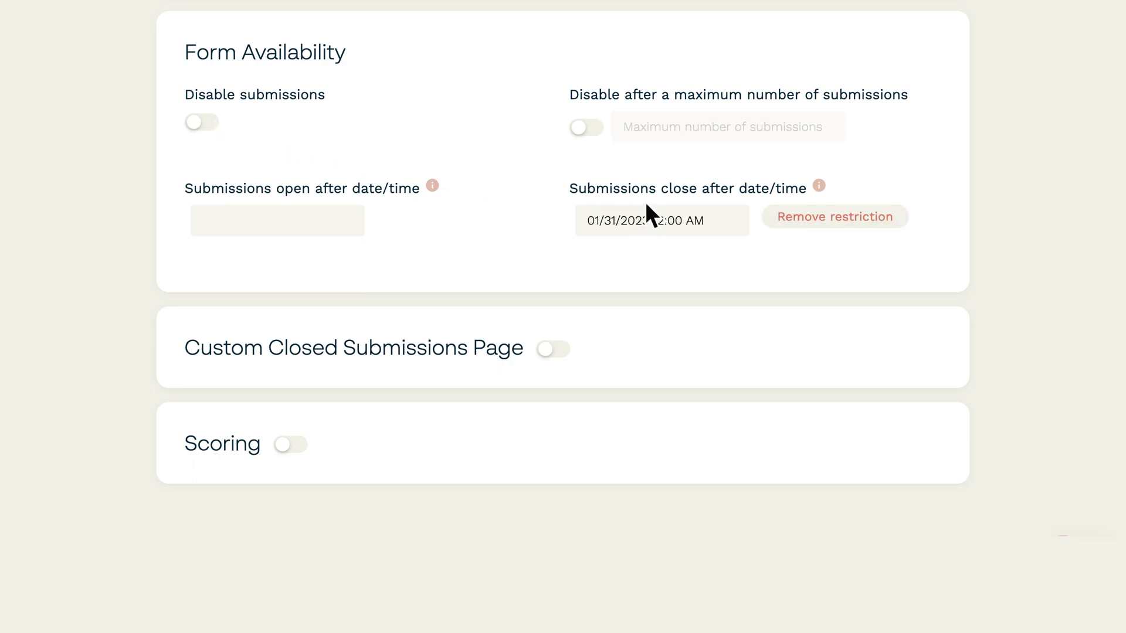
click(583, 127)
click(638, 126)
text(500)
click(553, 348)
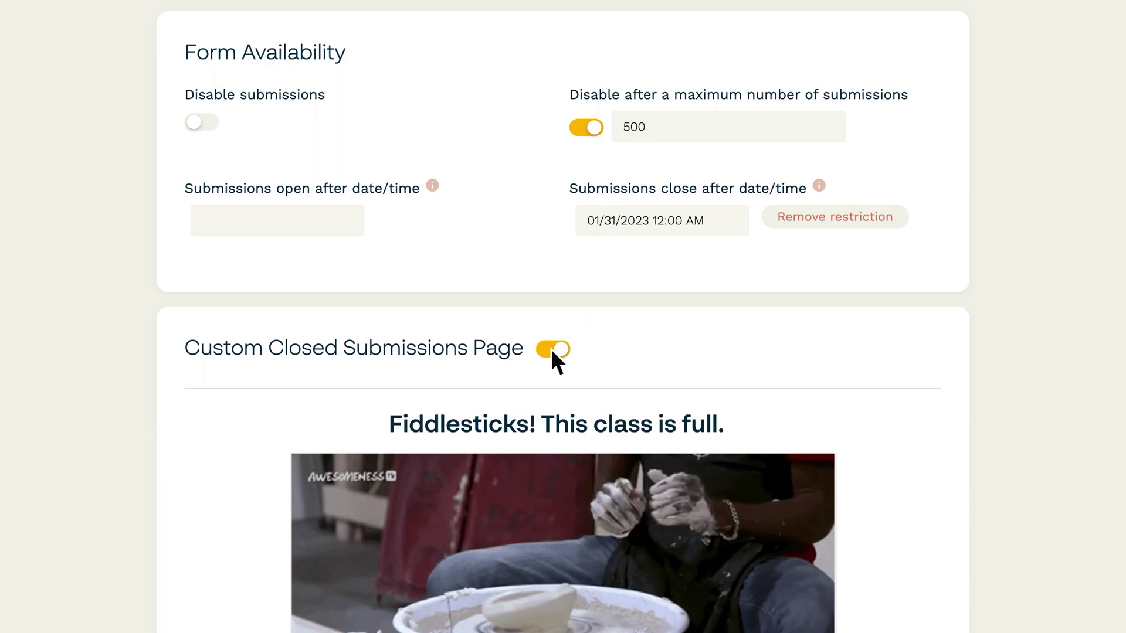
scroll(551, 348, down, 1)
scroll(551, 349, down, 2)
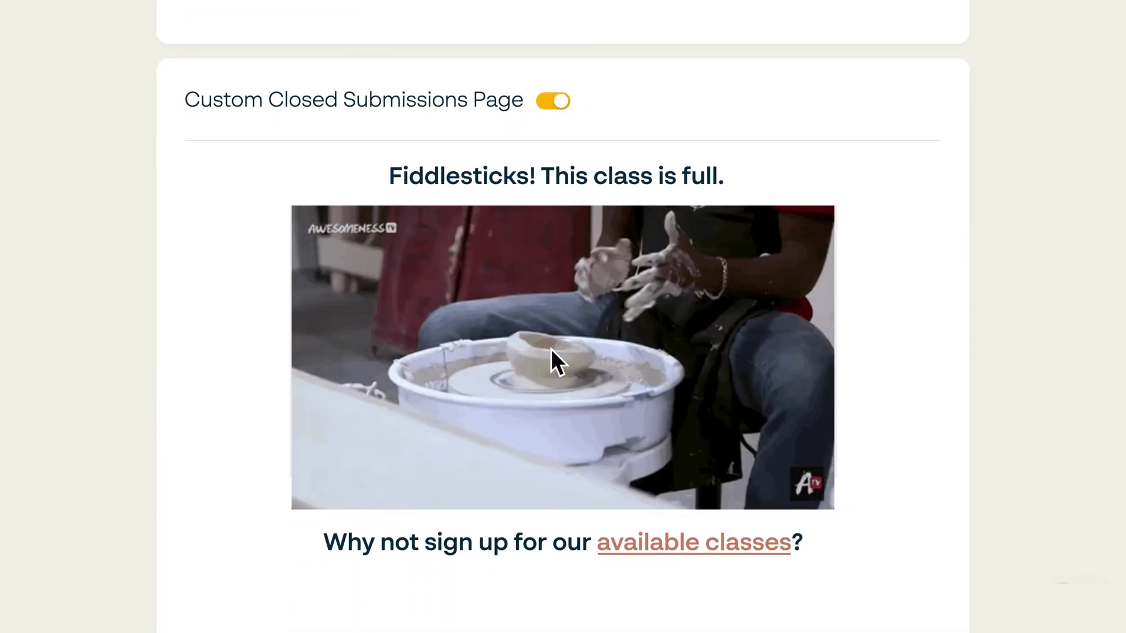
scroll(551, 348, up, 3)
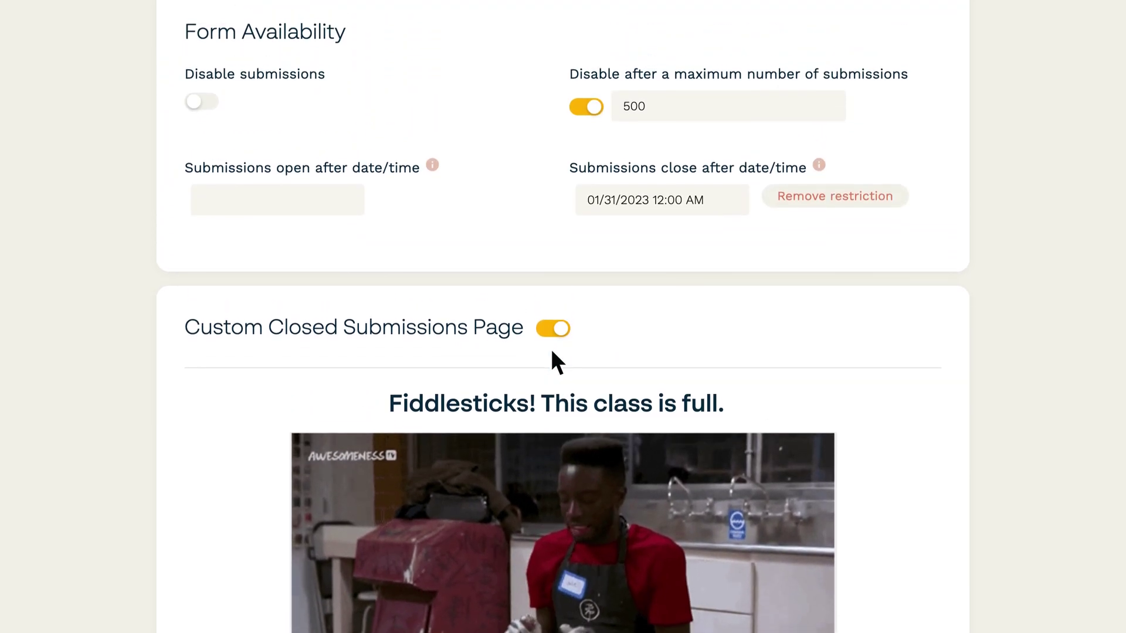
click(257, 217)
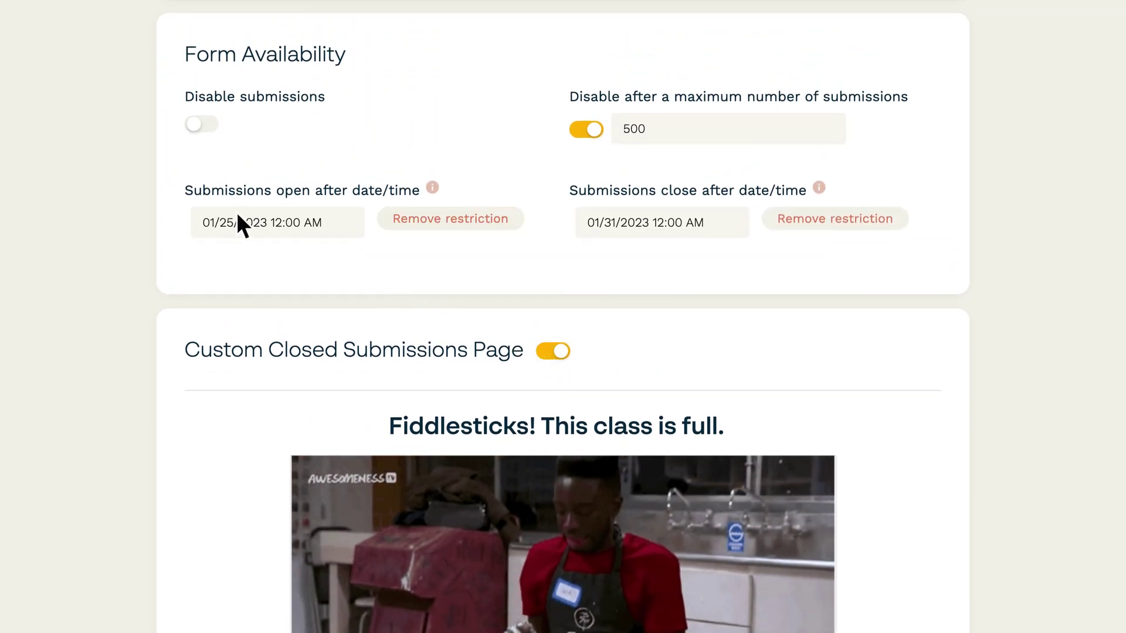